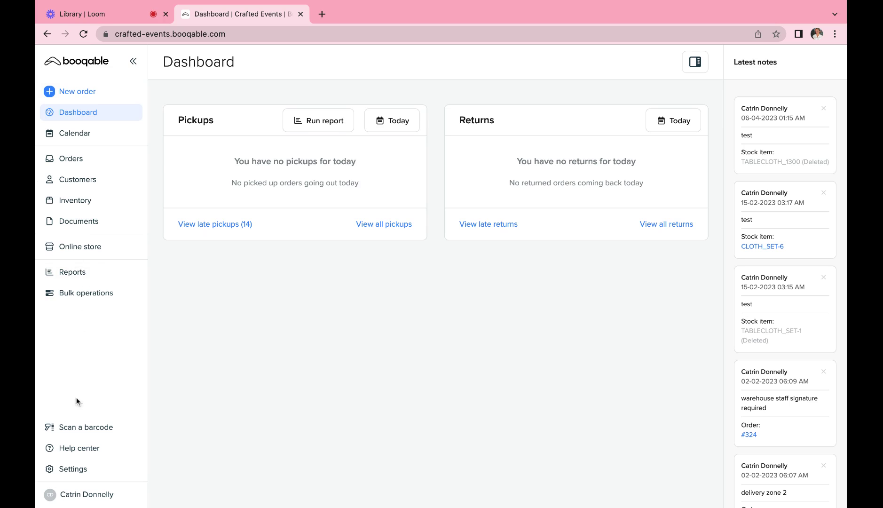
Step: Open the account settings, then the Backoffice Emails page with its outgoing-copy field and automatic templates
left_click(71, 469)
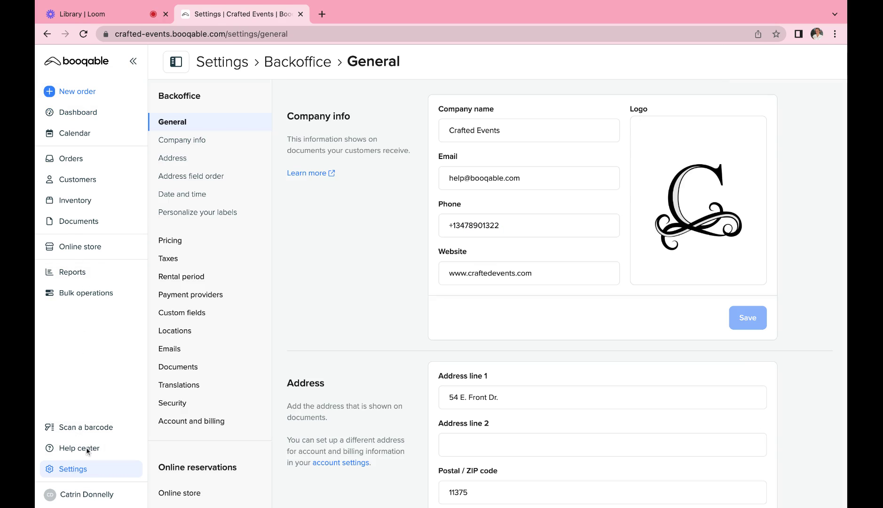
left_click(180, 349)
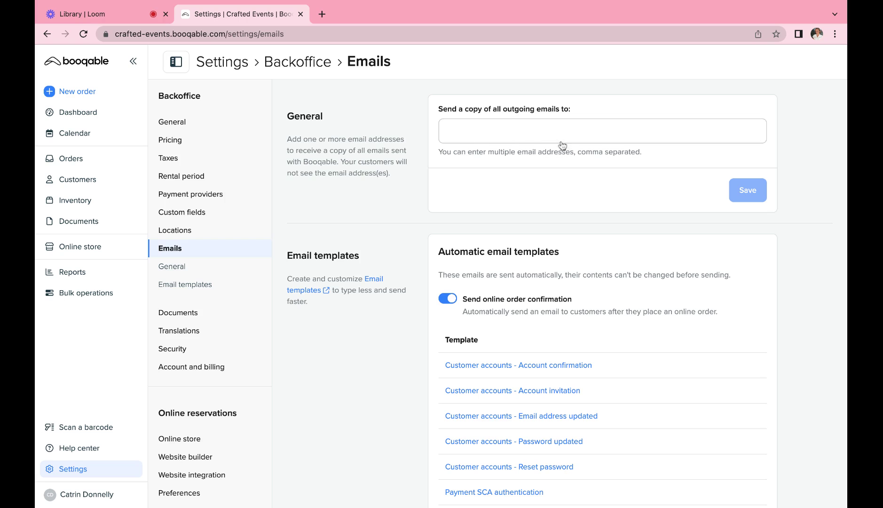
scroll(567, 198, "down", 3)
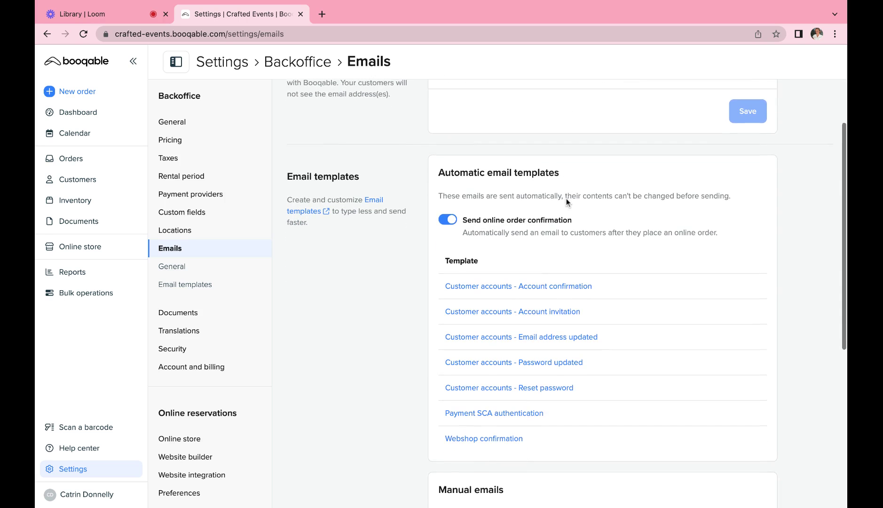
scroll(566, 292, "down", 1)
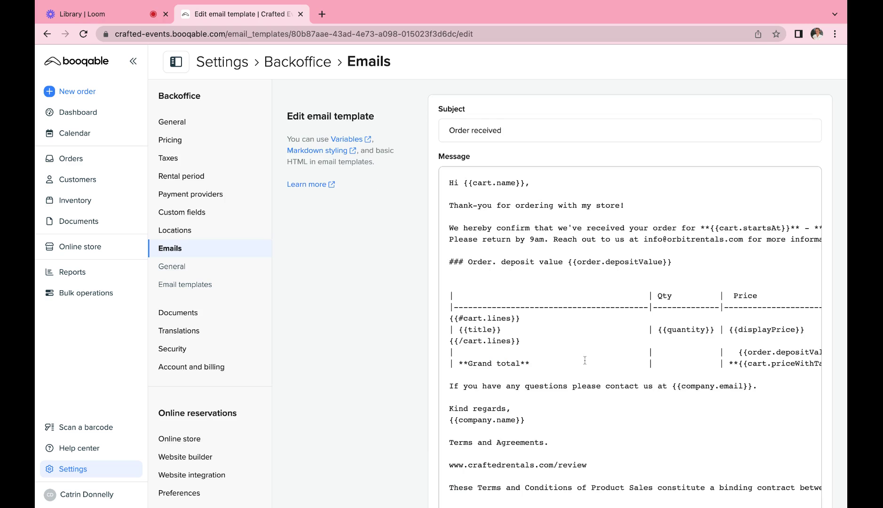
Step: Review the Webshop confirmation message lines and remove a stray pipe so the template stays unchanged
scroll(584, 360, "down", 1)
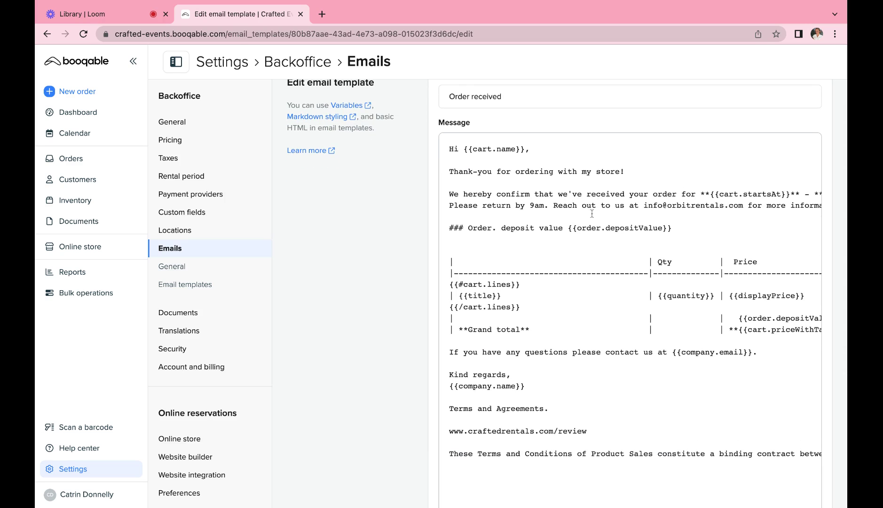
triple_click(483, 431)
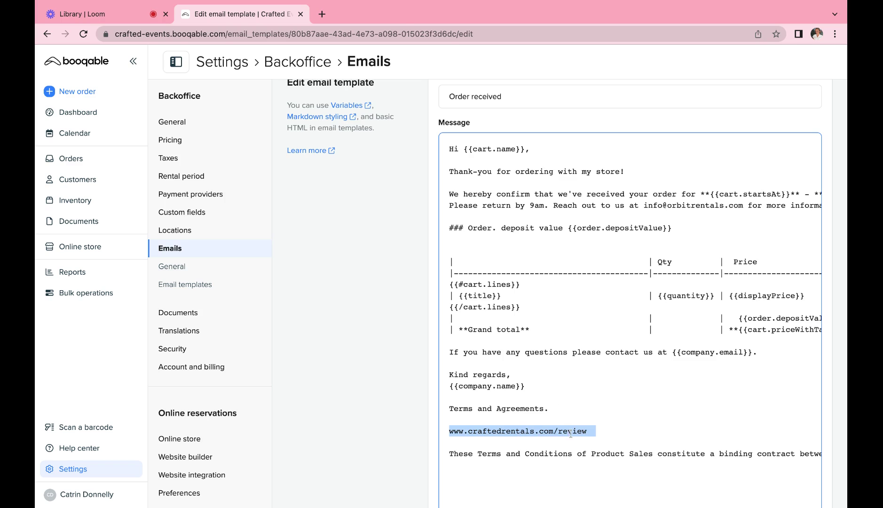
triple_click(527, 454)
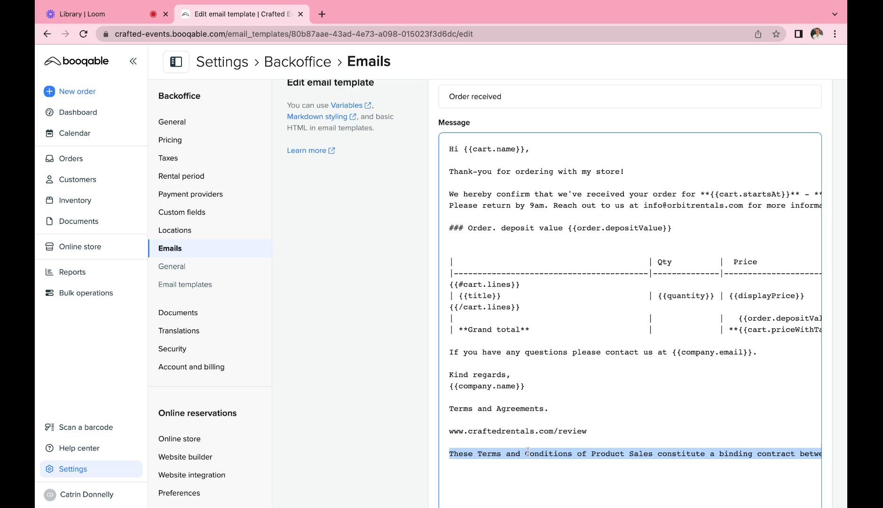
left_click(545, 331)
type("|")
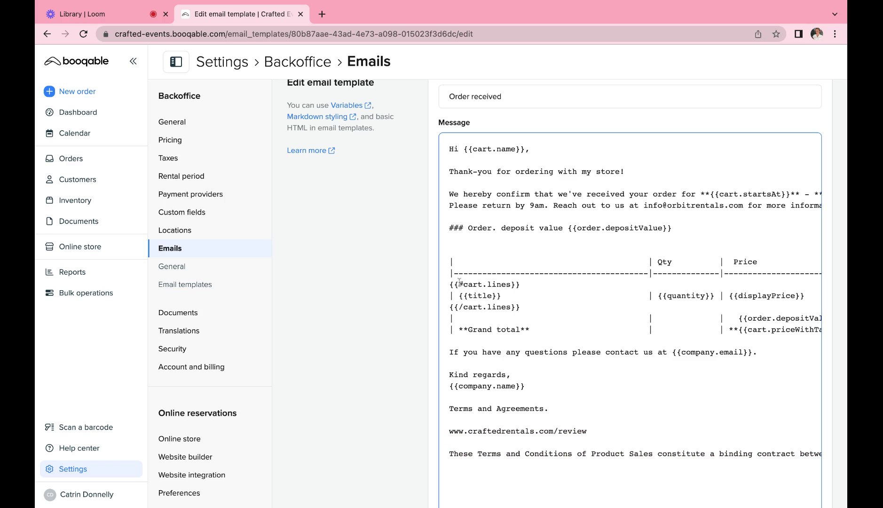
key("BackSpace")
scroll(348, 110, "up", 1)
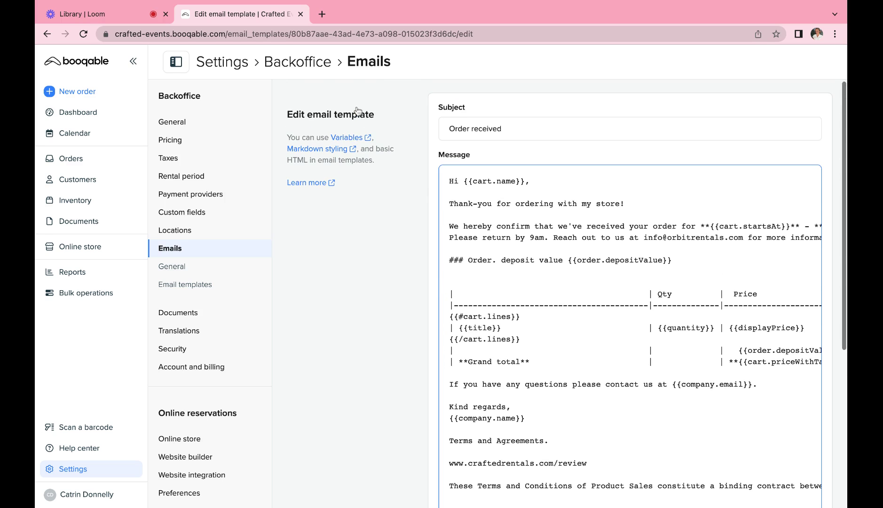
Step: Open the template variables help article and pick out {{order.price}}, {{order.discountPercentage}} and {{order.discount}}
left_click(349, 138)
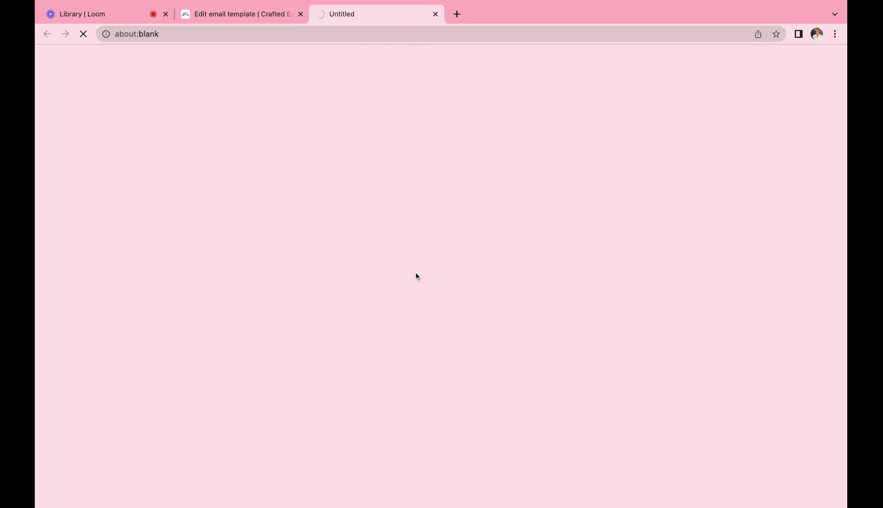
scroll(416, 276, "down", 8)
scroll(442, 275, "down", 20)
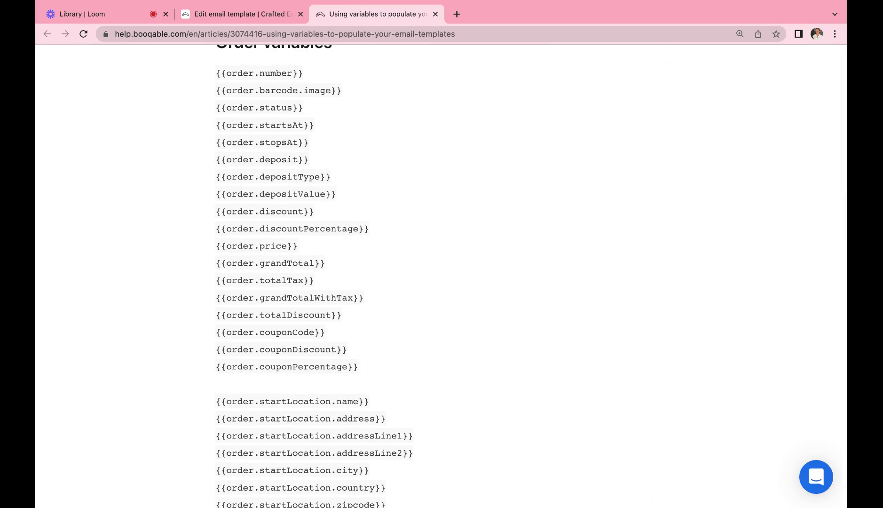
triple_click(256, 245)
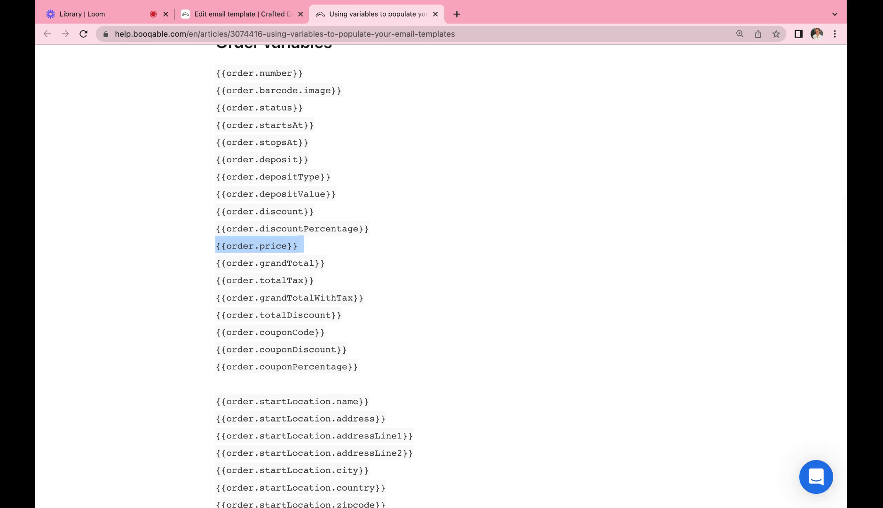
triple_click(279, 228)
triple_click(267, 212)
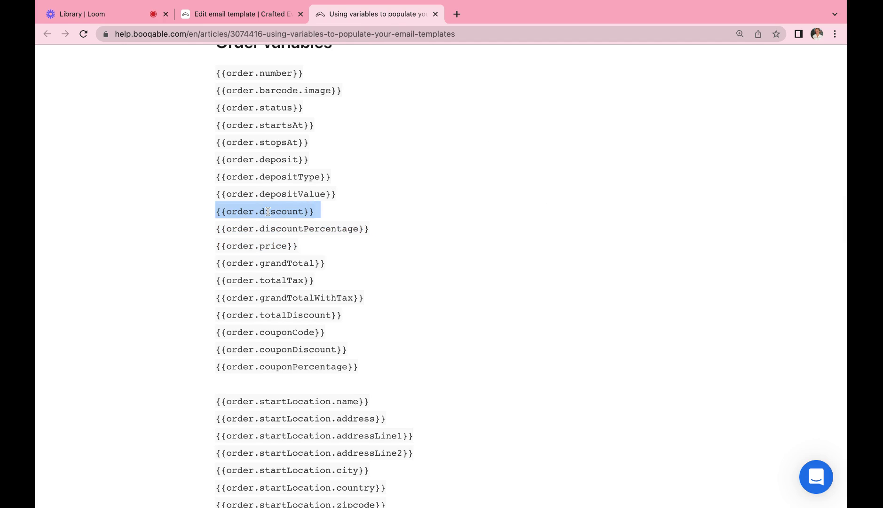
Step: Look over the company variables further down the article, selecting the name part of {{company.name}}
scroll(282, 357, "down", 20)
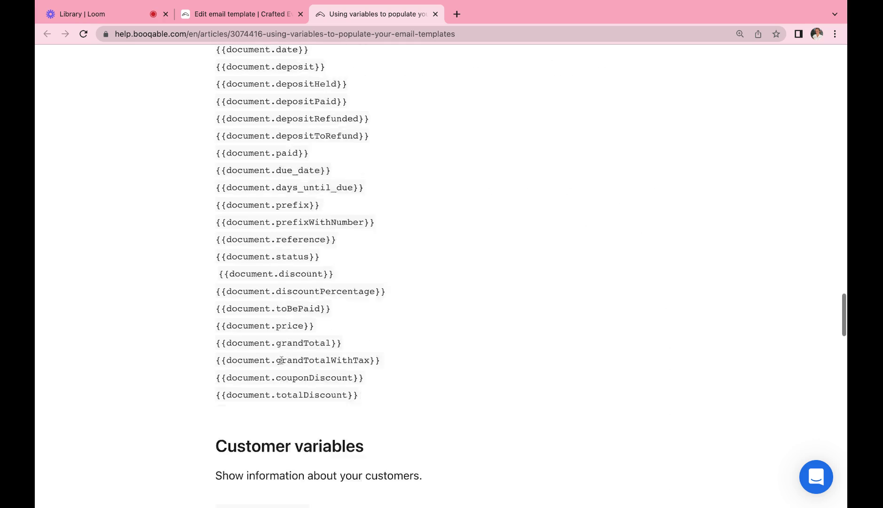
double_click(280, 253)
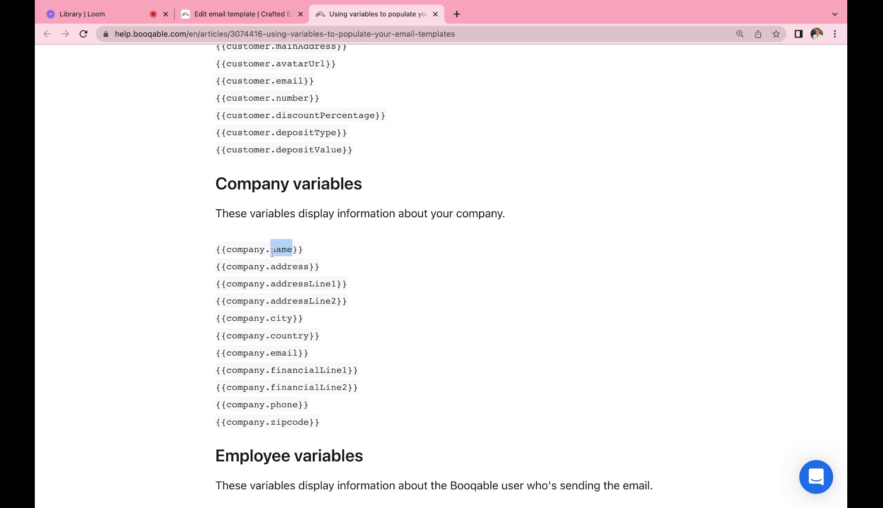
scroll(272, 253, "down", 1)
scroll(272, 252, "down", 5)
scroll(272, 224, "up", 12)
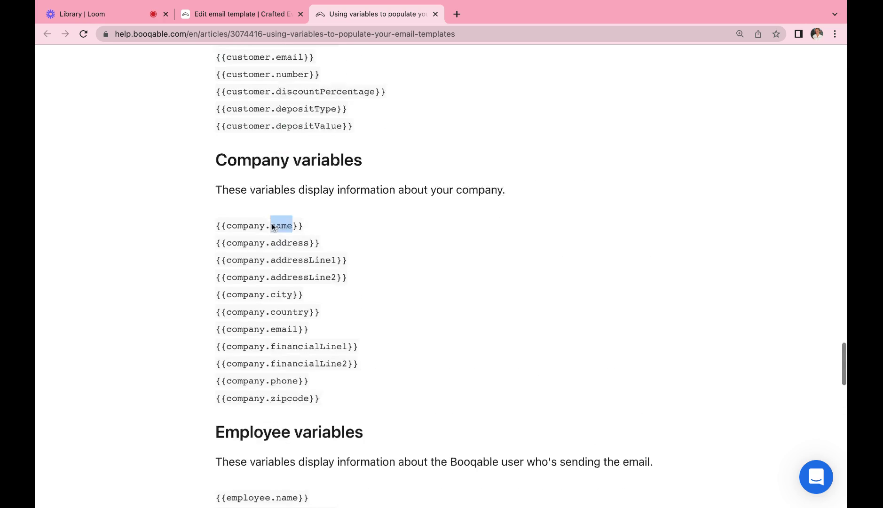
scroll(271, 223, "up", 10)
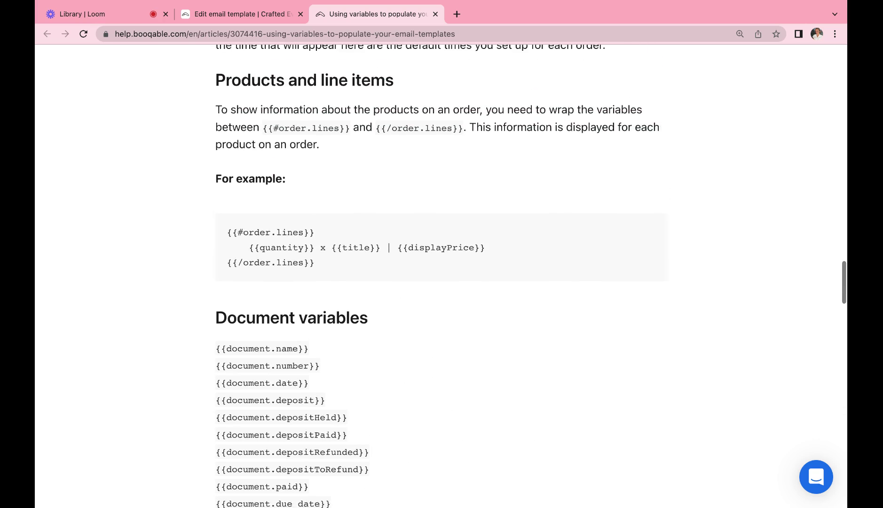
left_click(225, 16)
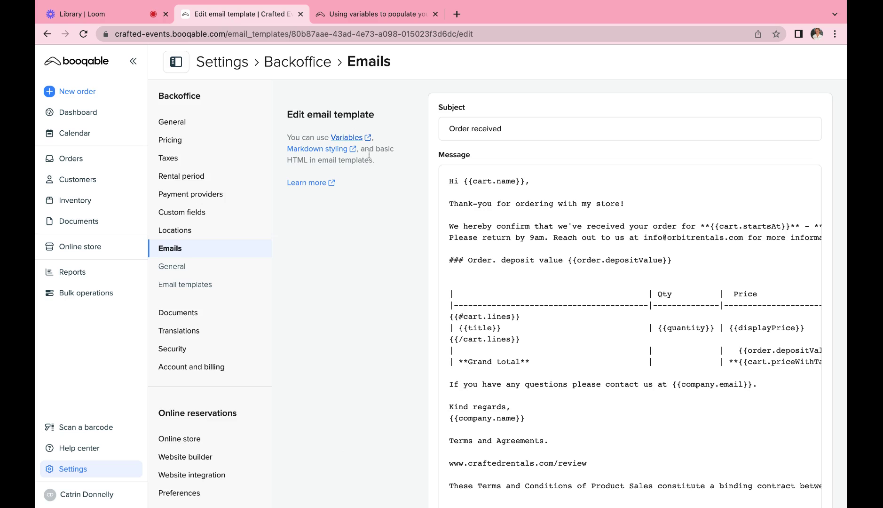
scroll(515, 338, "down", 2)
scroll(515, 339, "down", 3)
scroll(515, 339, "up", 3)
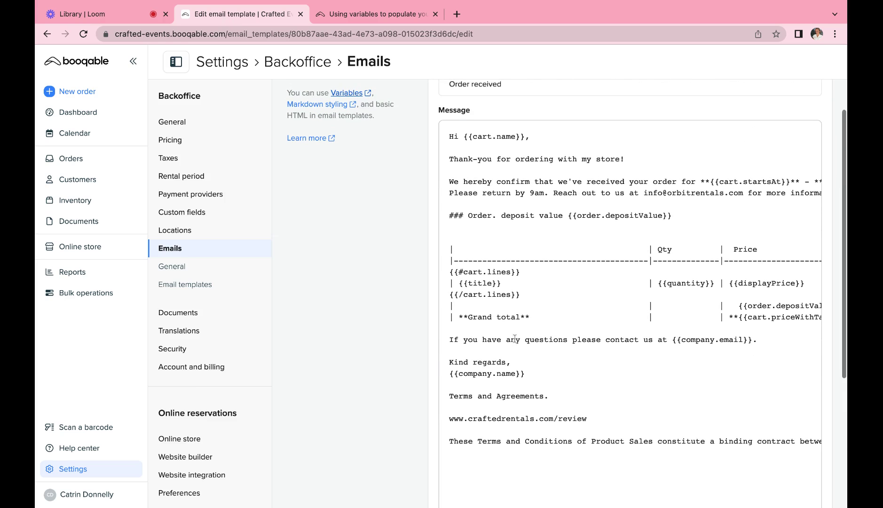
scroll(501, 250, "up", 1)
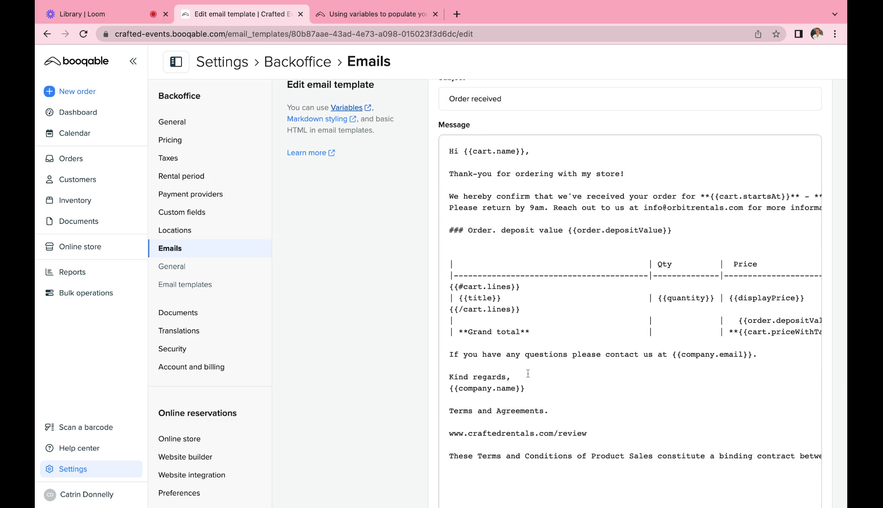
scroll(514, 249, "up", 1)
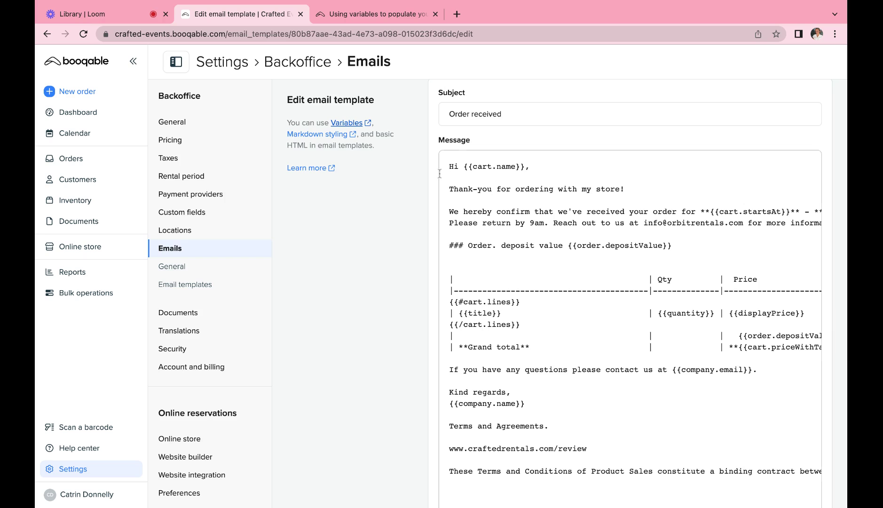
Step: Open GitHub's Markdown Cheatsheet from the styling link and scroll to its Headers examples
left_click(326, 136)
scroll(337, 381, "down", 5)
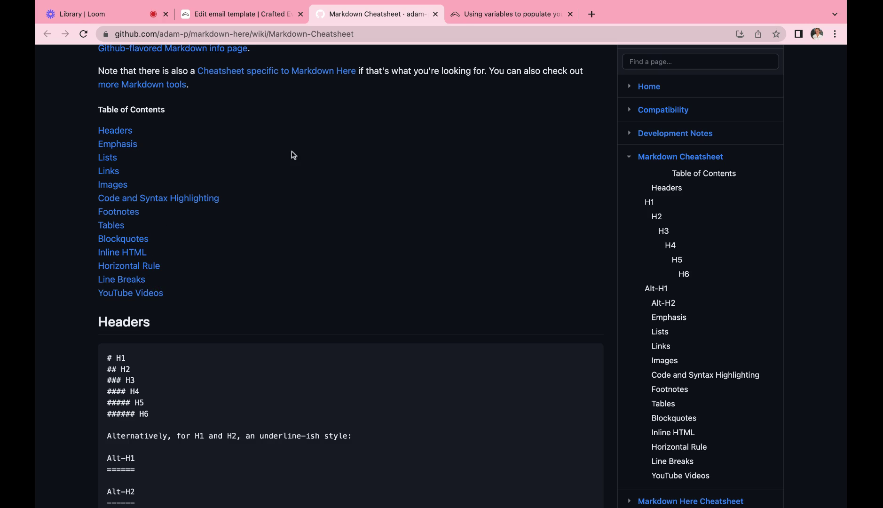
Step: Switch back to the Booqable template editor and return to the Emails settings templates list
left_click(281, 14)
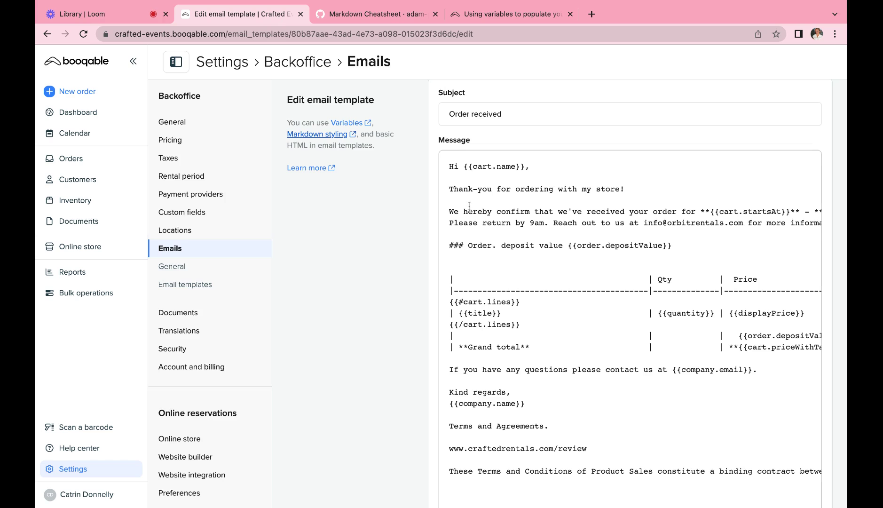
scroll(526, 356, "down", 5)
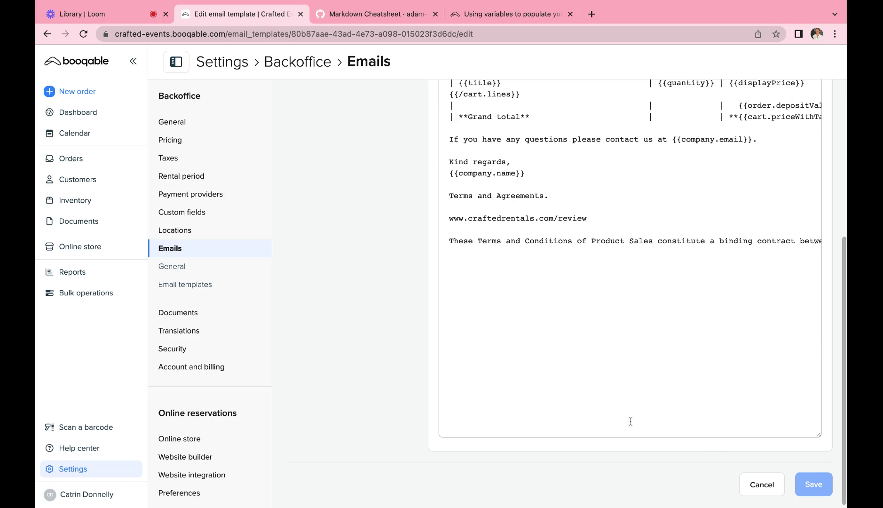
scroll(660, 368, "up", 10)
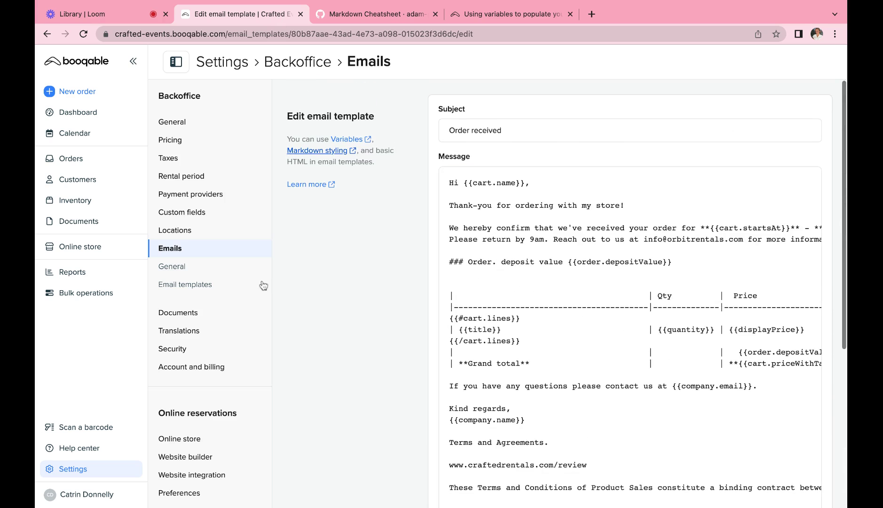
left_click(193, 256)
scroll(526, 390, "down", 2)
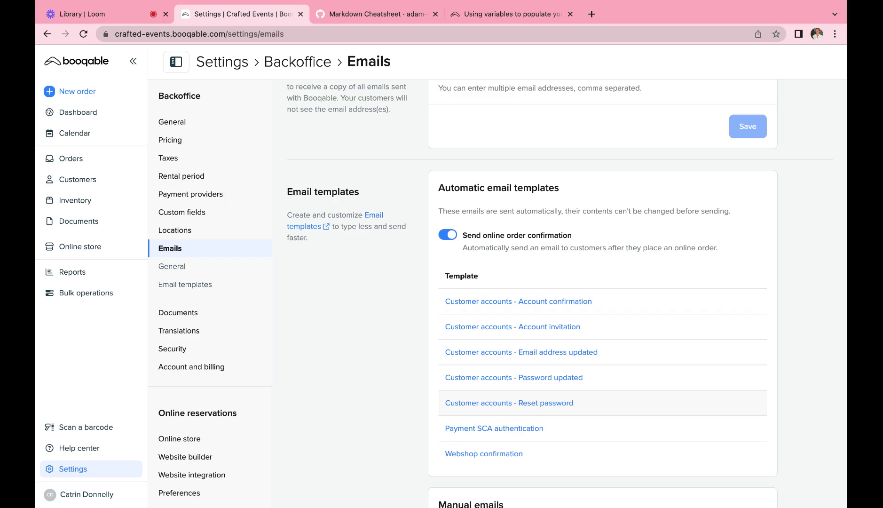
scroll(517, 394, "down", 2)
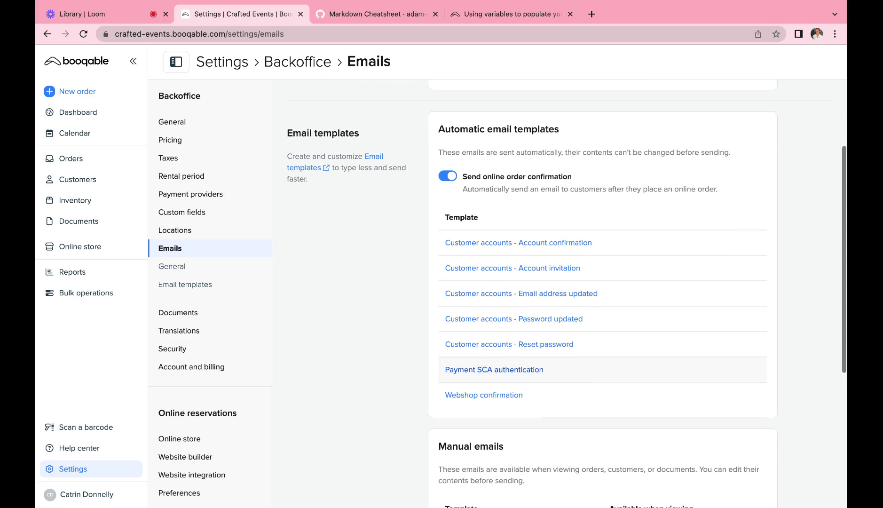
scroll(517, 371, "up", 2)
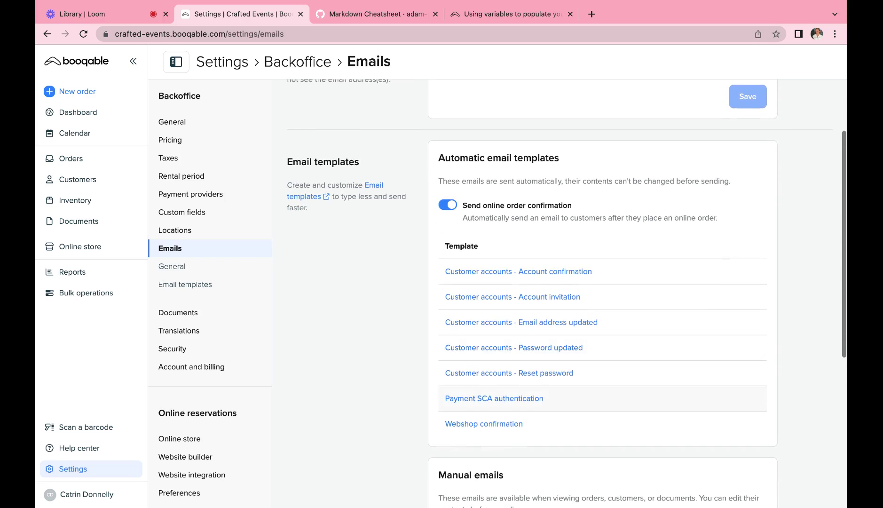
scroll(517, 372, "down", 1)
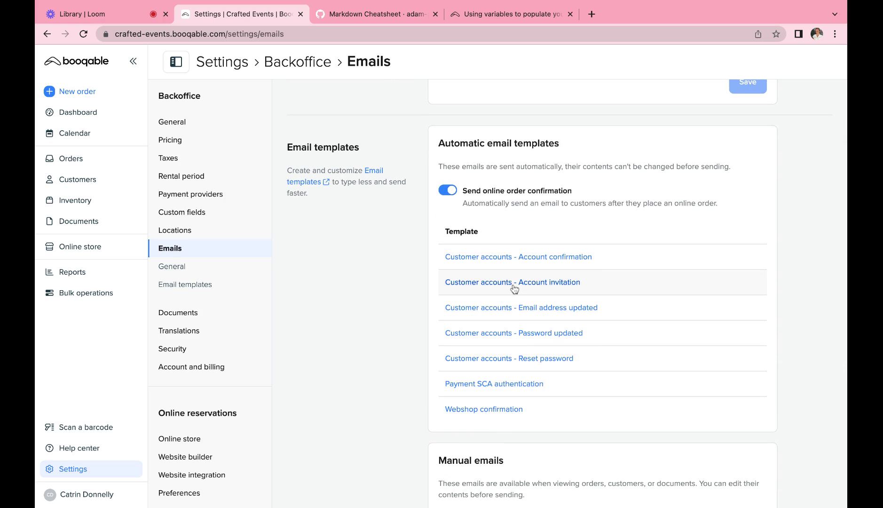
scroll(514, 288, "down", 10)
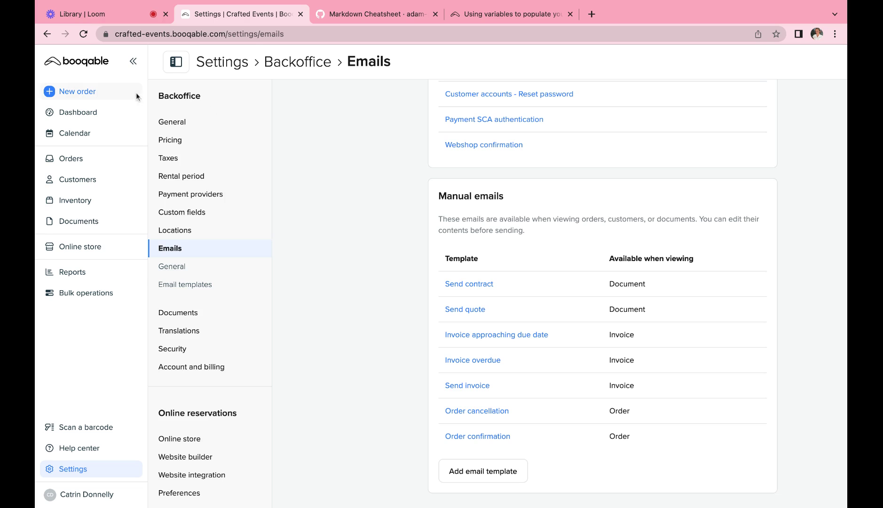
left_click(77, 91)
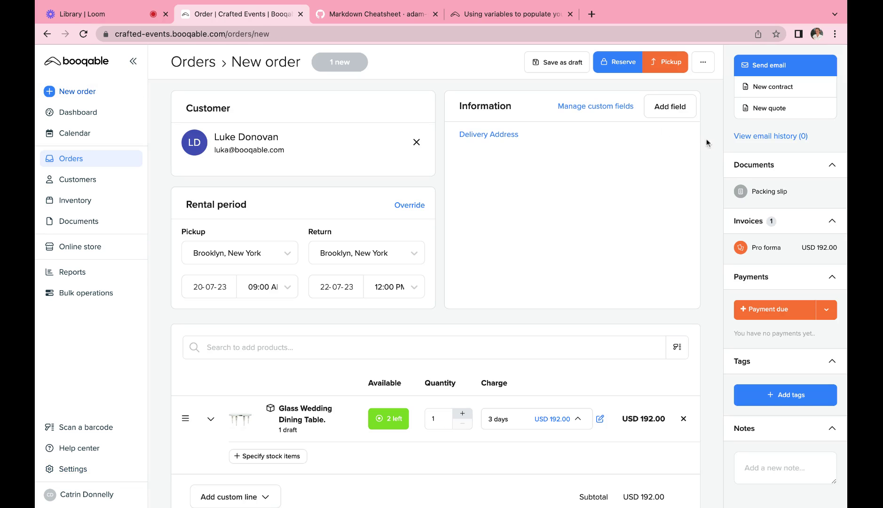
left_click(766, 71)
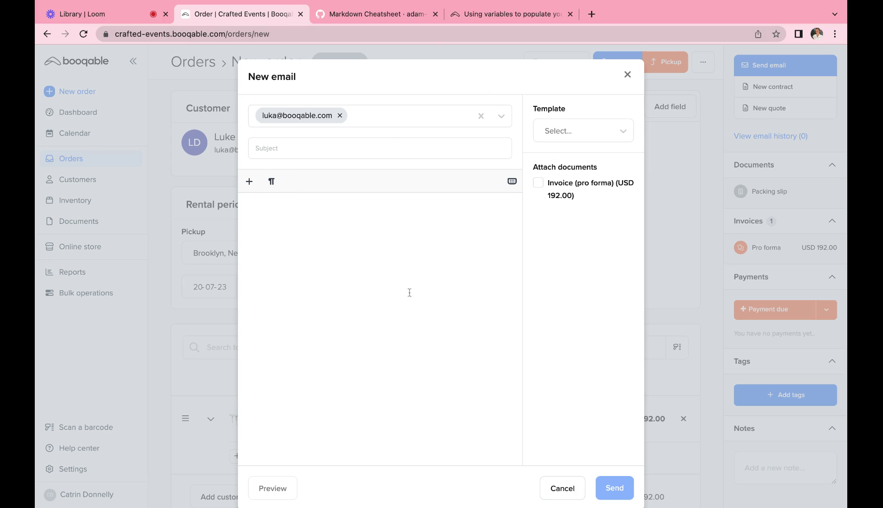
left_click(562, 488)
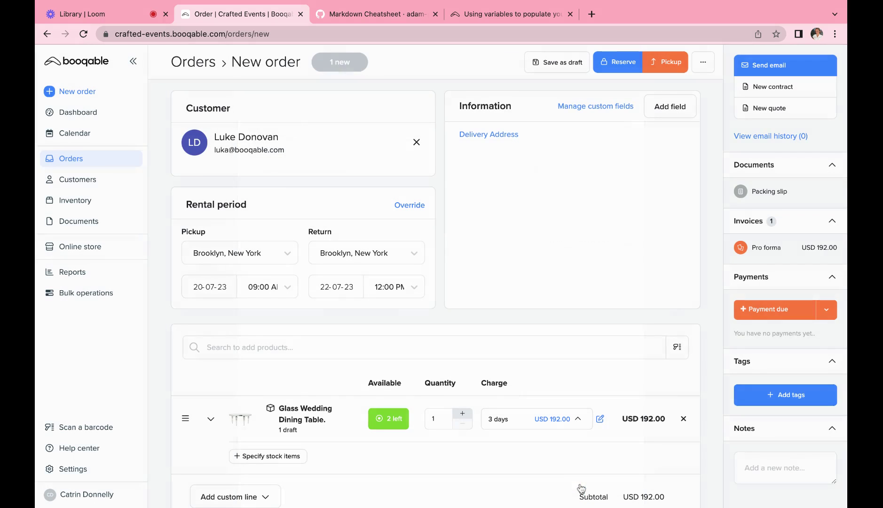
left_click(71, 468)
left_click(173, 347)
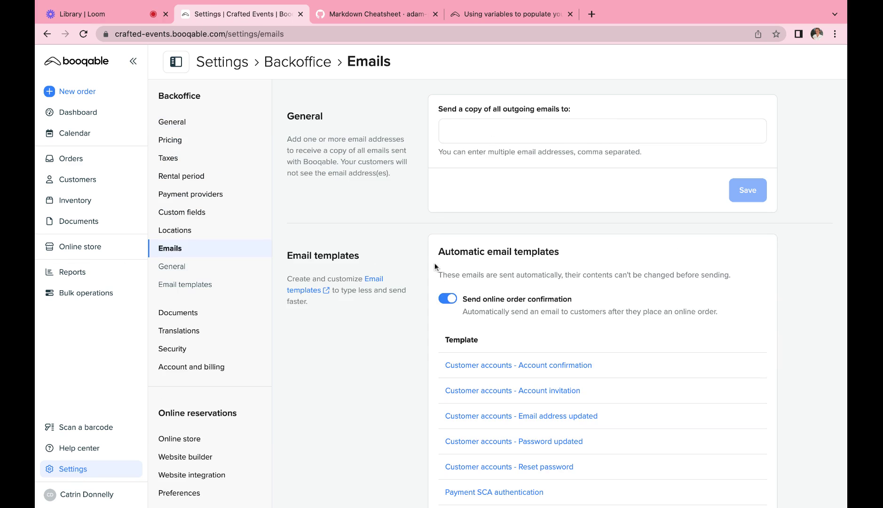
scroll(455, 408, "down", 8)
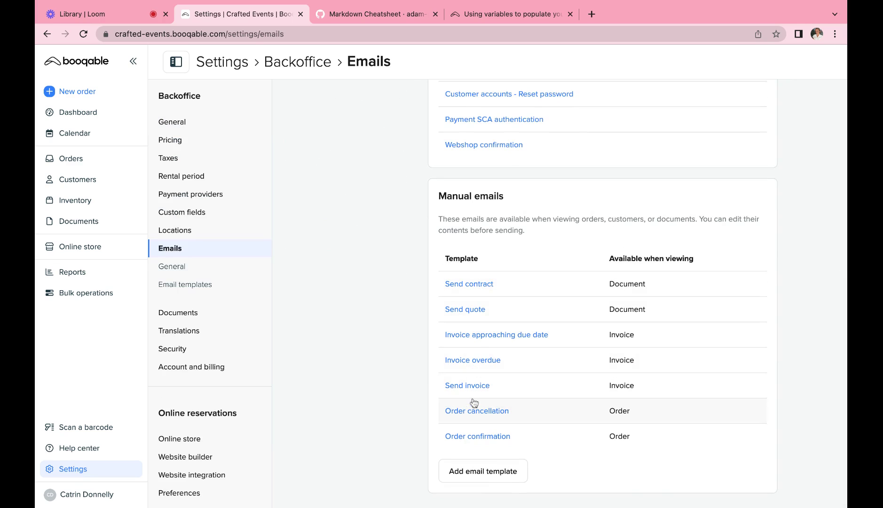
left_click(469, 309)
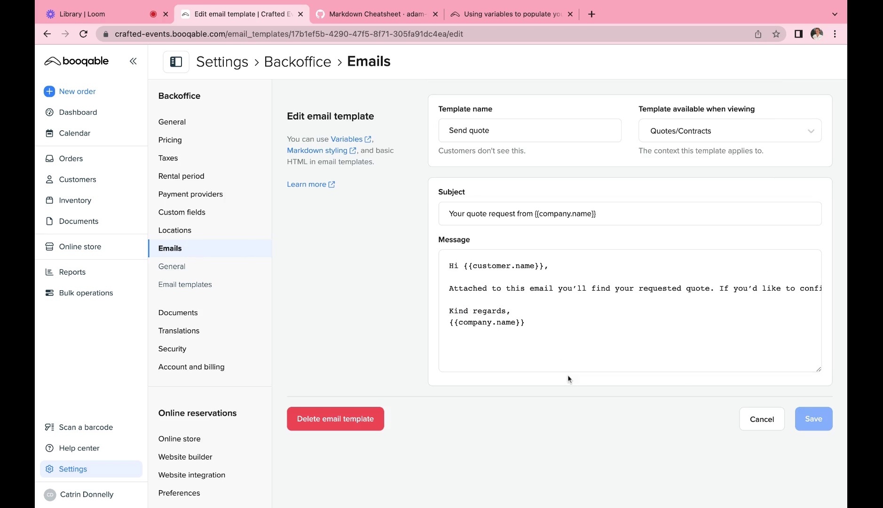
left_click(761, 420)
scroll(571, 374, "down", 5)
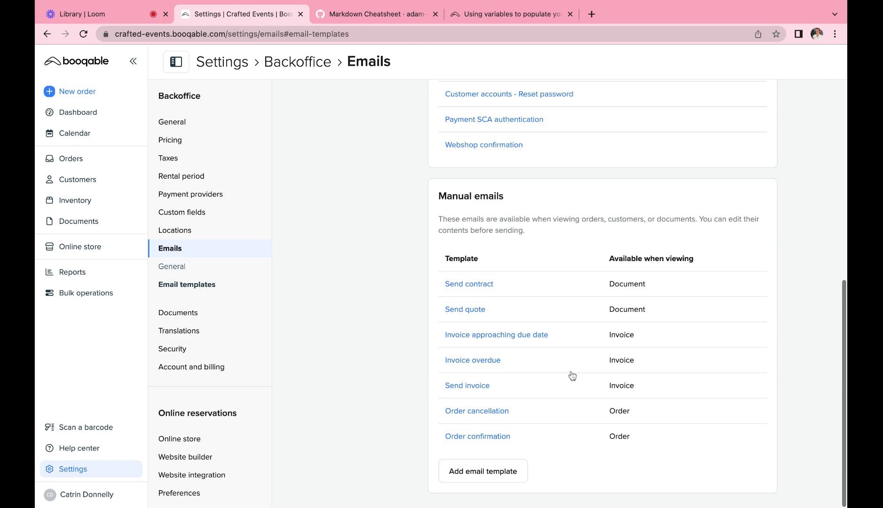
Step: Add a new email template named Late Return Policy, available when viewing Orders
left_click(497, 472)
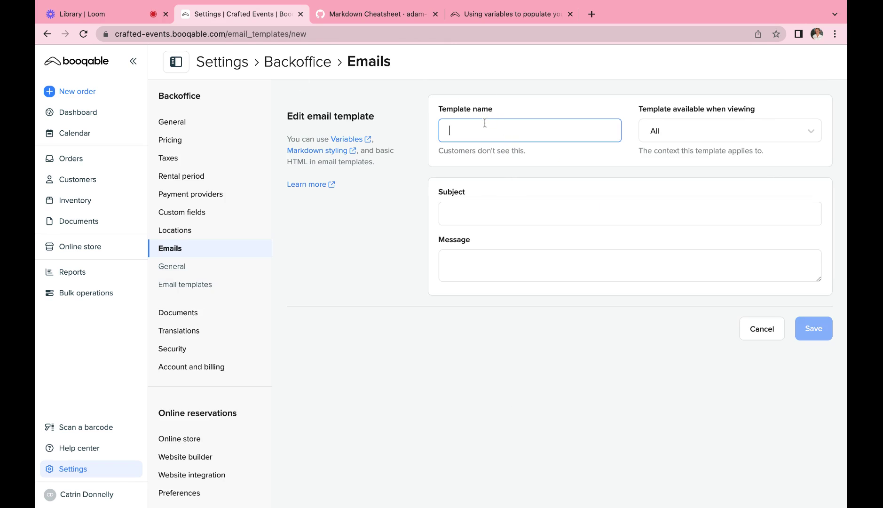
type("Lat")
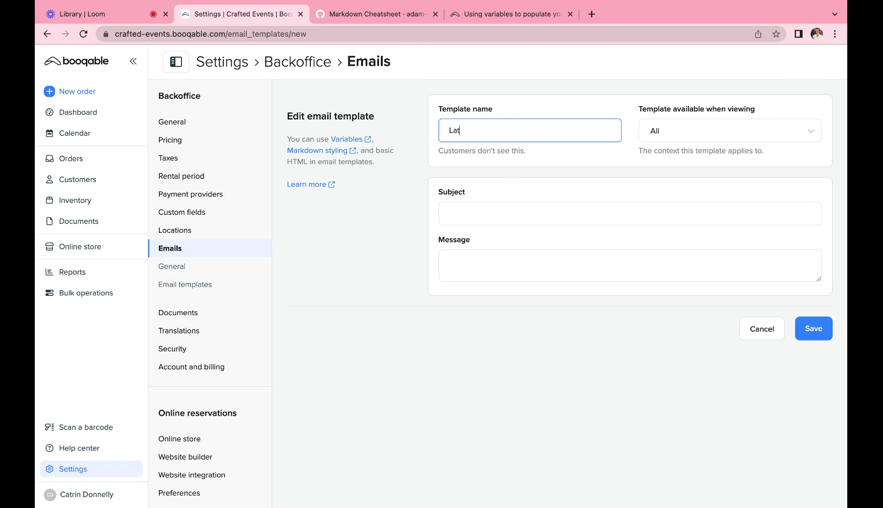
type("e Return Policy")
left_click(665, 132)
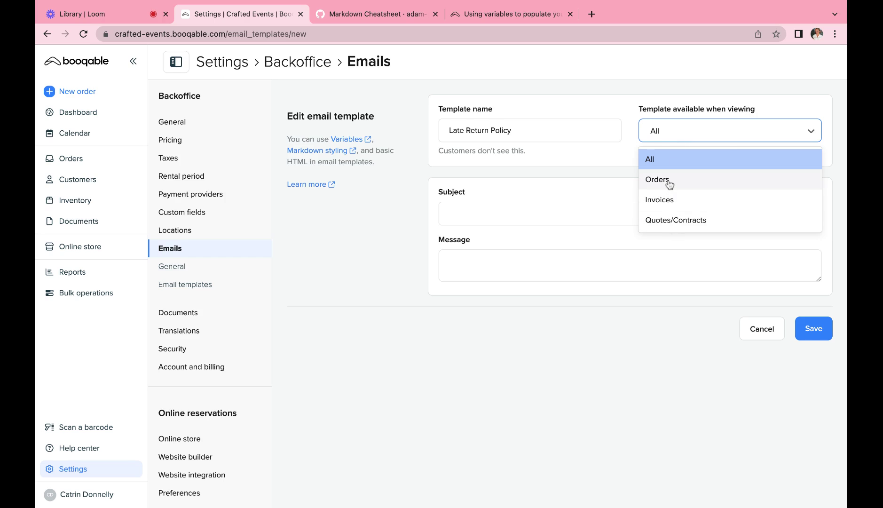
left_click(669, 182)
left_click(666, 139)
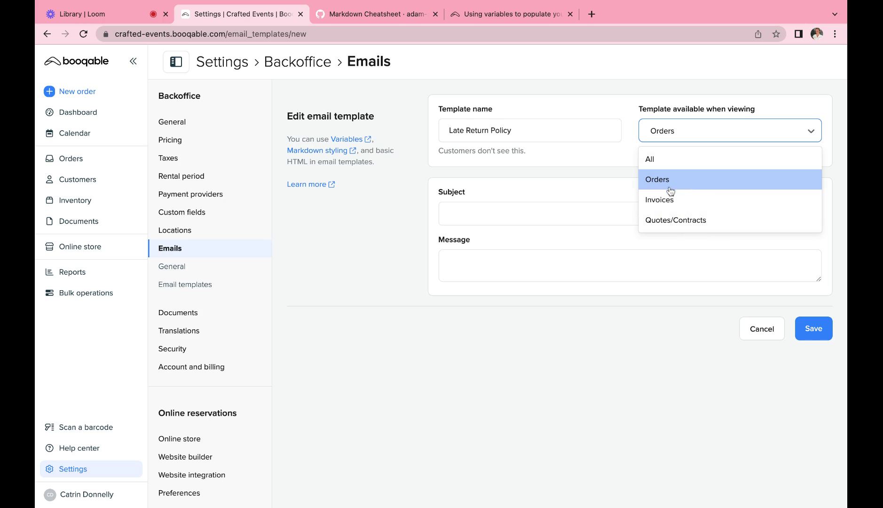
left_click(464, 208)
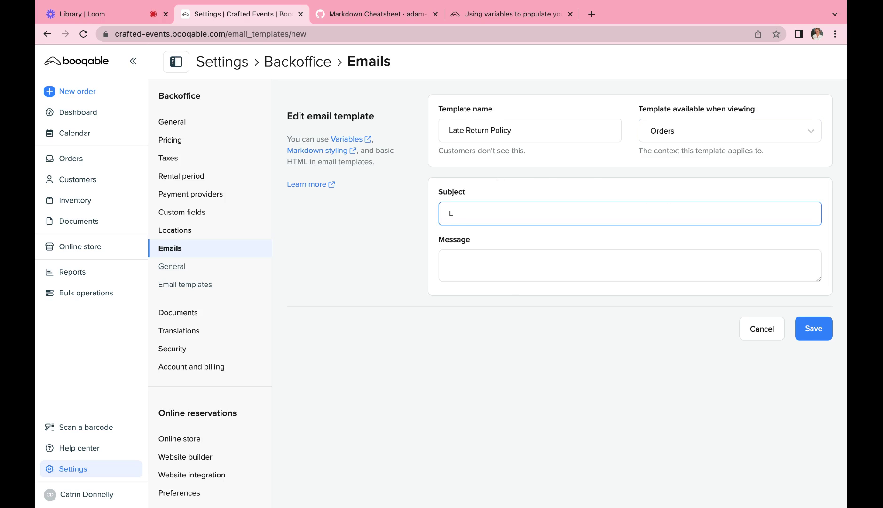
Step: Give it the subject 'Late Return Policy - Crafted events' and a pasted overdue-charge message, then save
type("Late Return Policy - Crafted even")
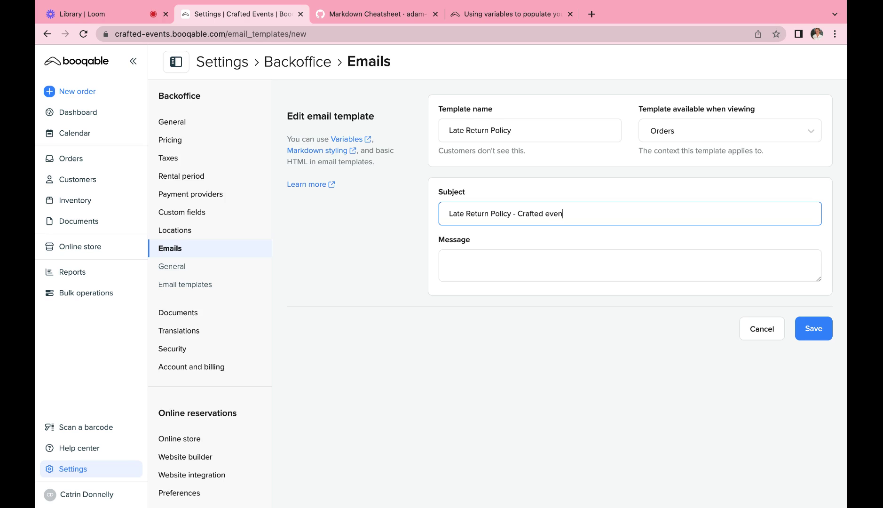
type("ts")
left_click(470, 261)
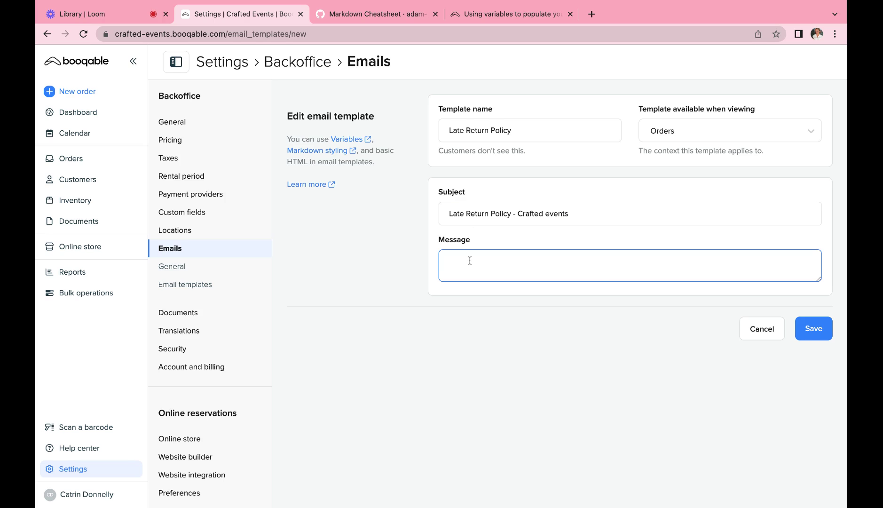
type("Dear {{customer.name}}  The order below has past its return date. You will be charged an extra $20 per overdue day.  {{order.number}} {{order.status}} {{order.startsAt}} {{order.stopsAt}}  {{order.price}} {{order.grandTotal}} {{order.totalTax}} {{order.grandTotalWithTax}}  Regards, {{employee.name}}")
scroll(542, 386, "down", 1)
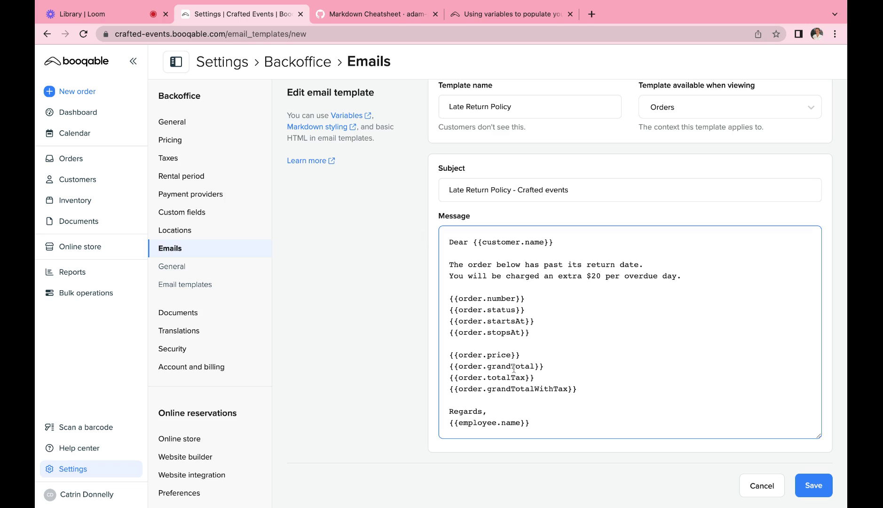
left_click(812, 486)
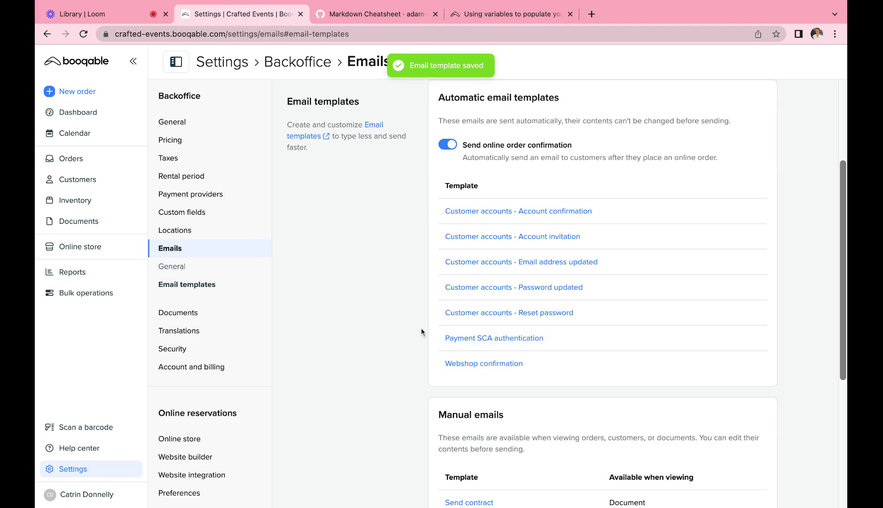
Step: On the in-progress new order, fill a draft email from the Late Return Policy template, then cancel it unsent
left_click(64, 91)
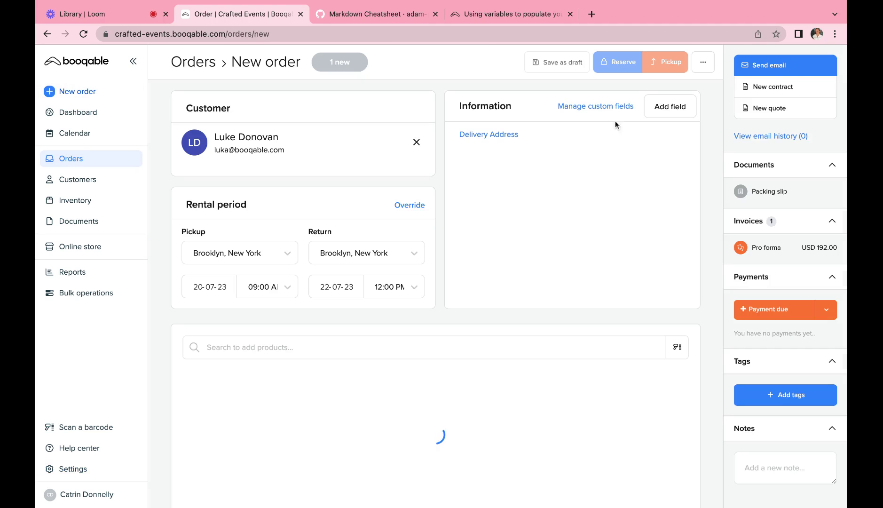
left_click(770, 71)
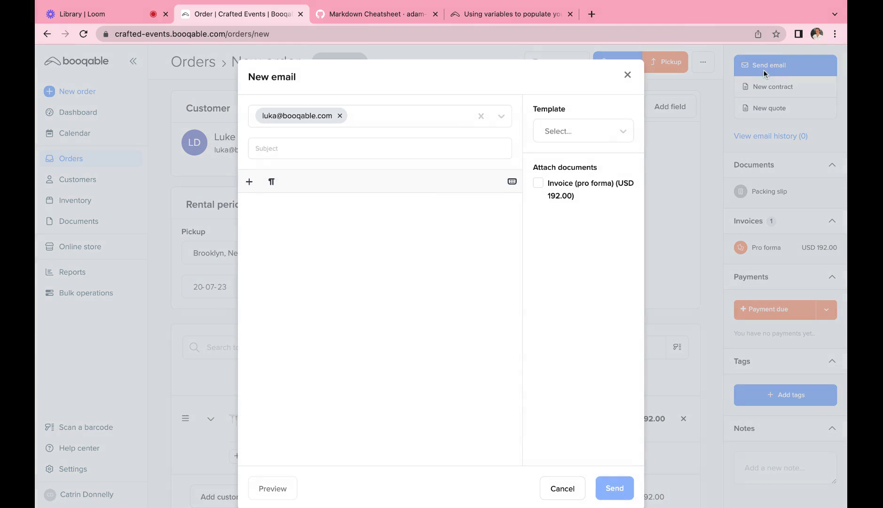
left_click(574, 140)
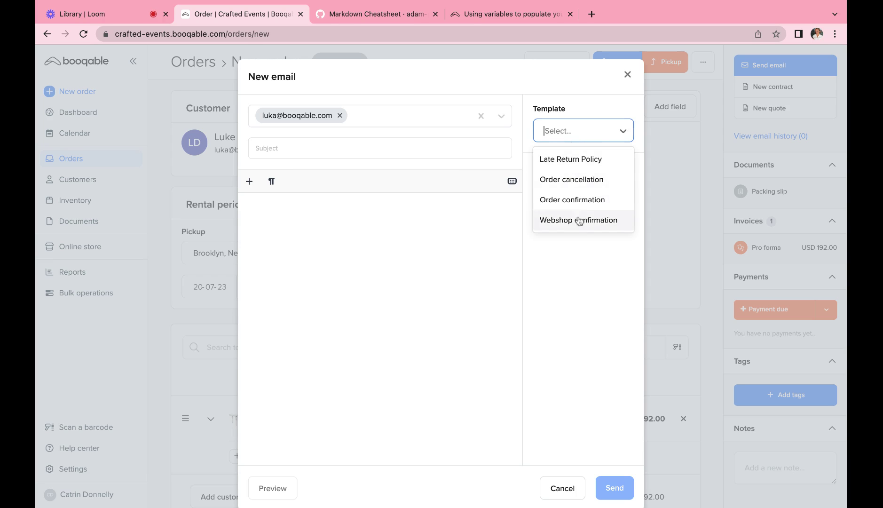
left_click(577, 163)
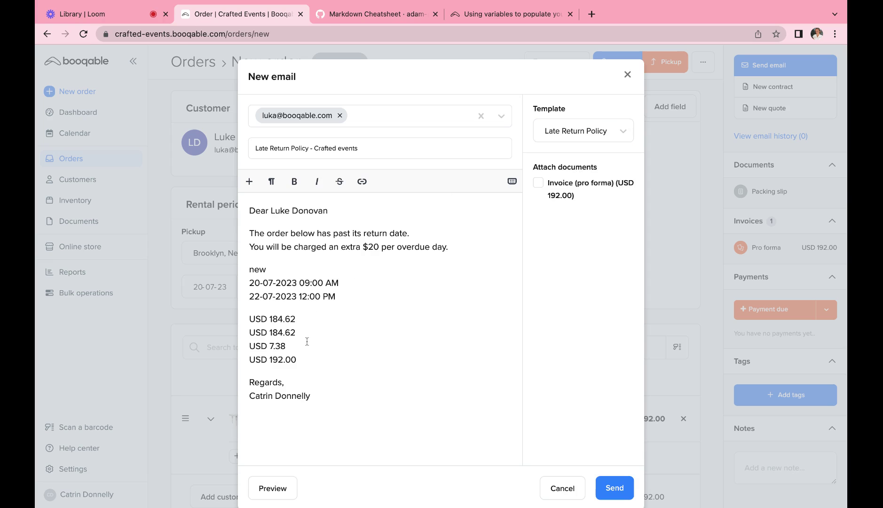
left_click(558, 491)
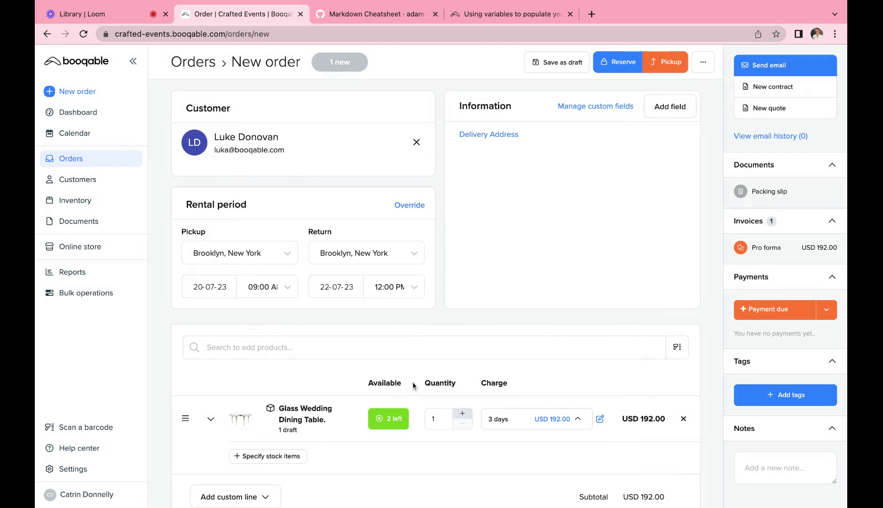
Step: Open Settings, go to the Backoffice Emails page and scroll through the automatic templates list
left_click(75, 467)
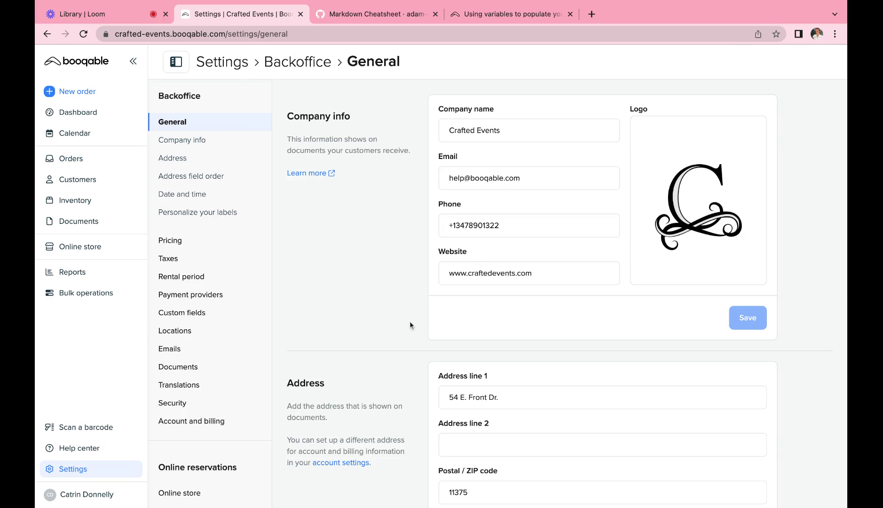
left_click(170, 349)
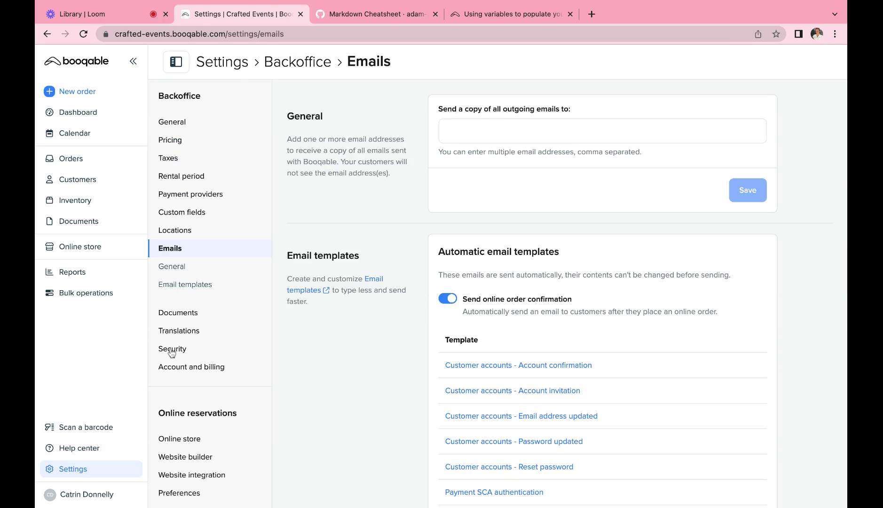
scroll(537, 350, "down", 3)
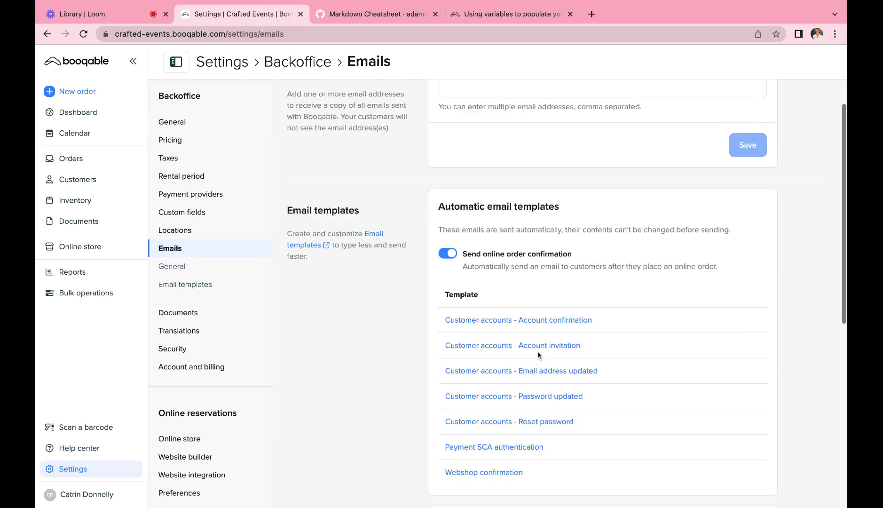
scroll(537, 351, "down", 1)
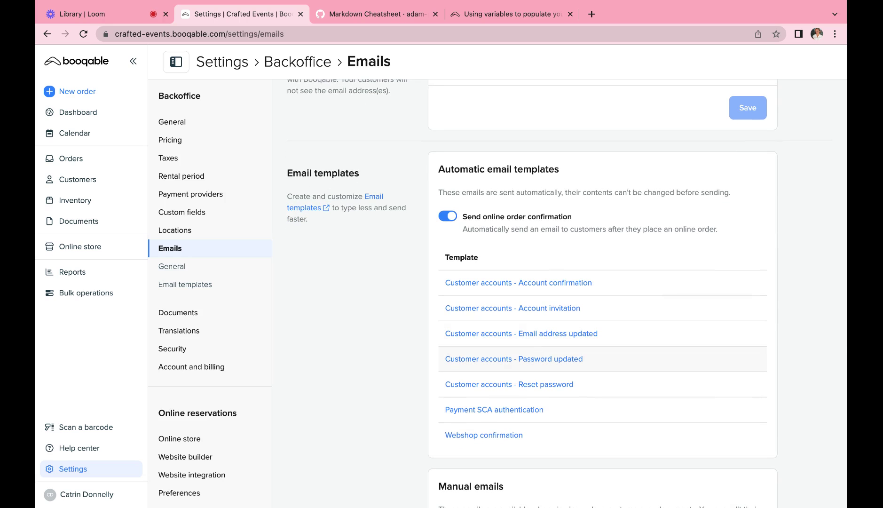
scroll(538, 353, "up", 4)
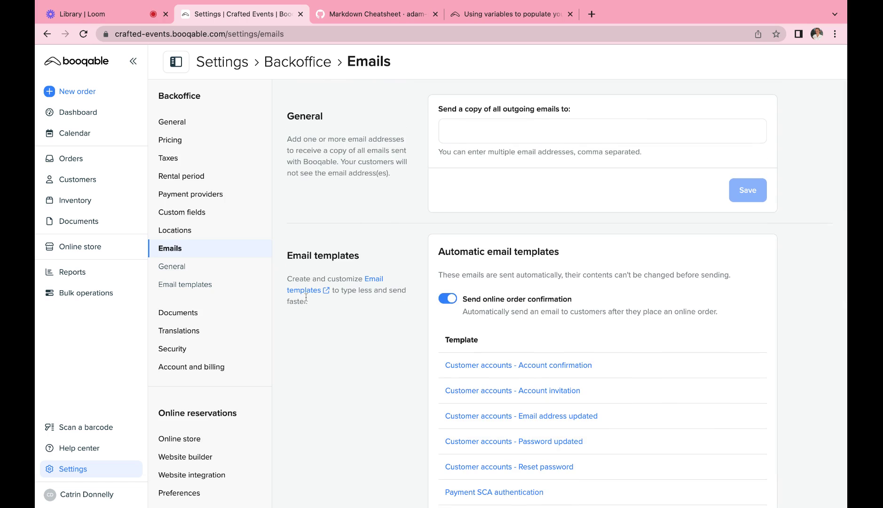